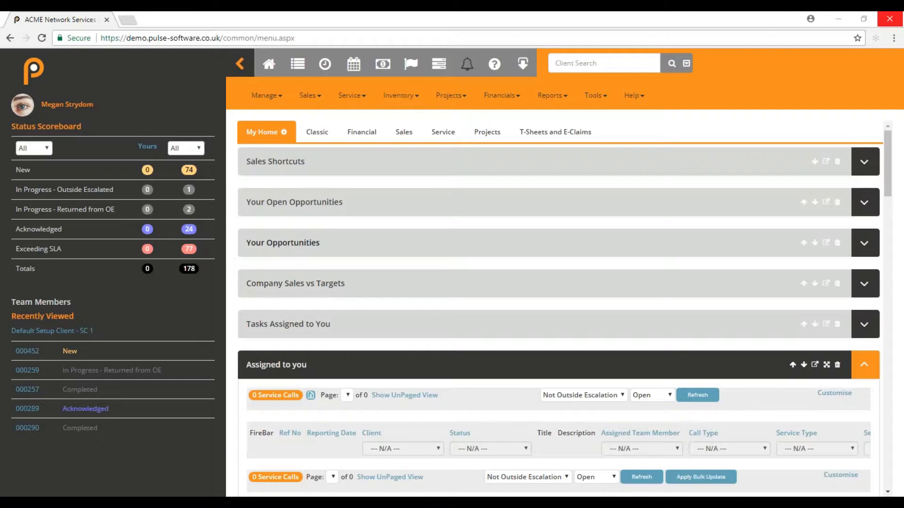
# - Reload the Pulse home dashboard and open the Service Calls list of all calls
pyautogui.click(306, 236)
pyautogui.click(29, 77)
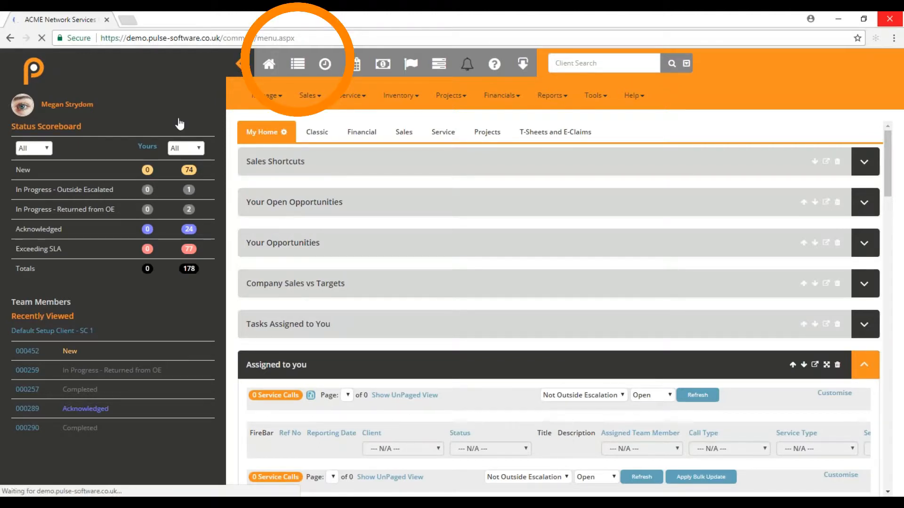
pyautogui.click(297, 64)
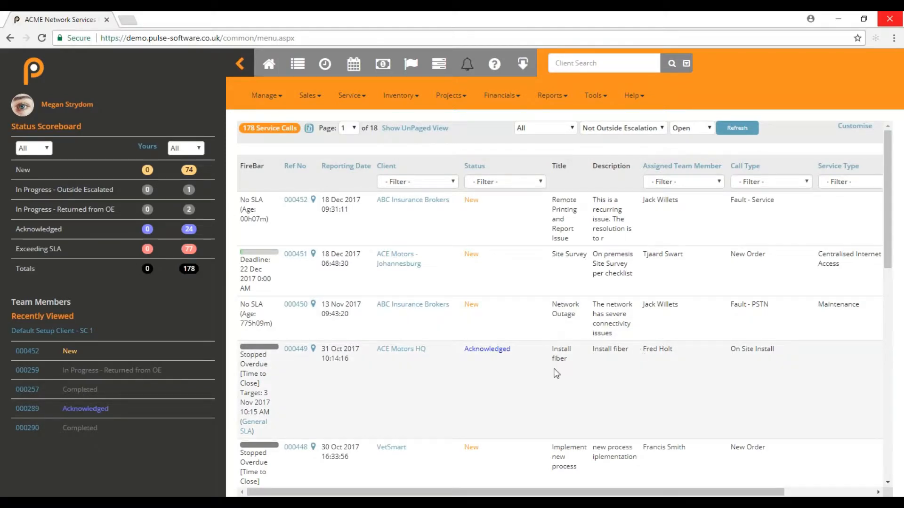
# - Scroll down and open Reset Password service call 000447 for ACE Motors Cardiff
pyautogui.scroll(-2, 586, 352)
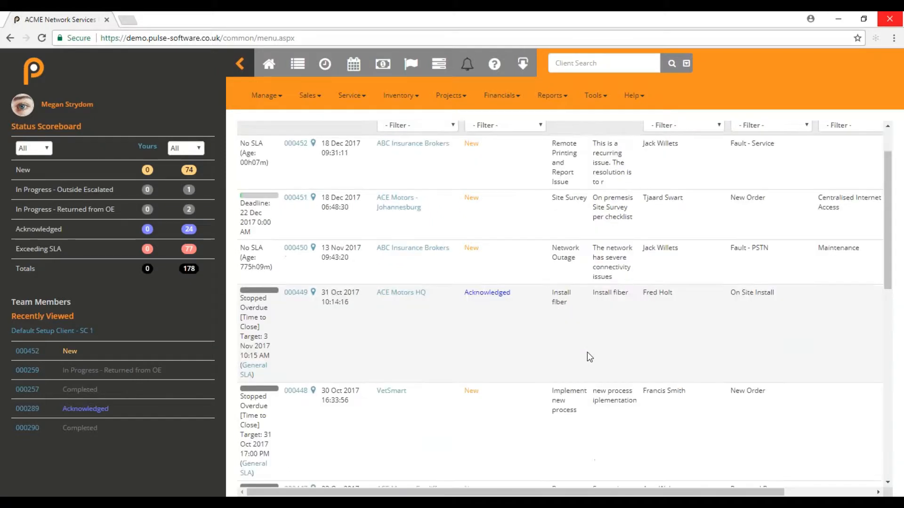
pyautogui.scroll(-2, 587, 353)
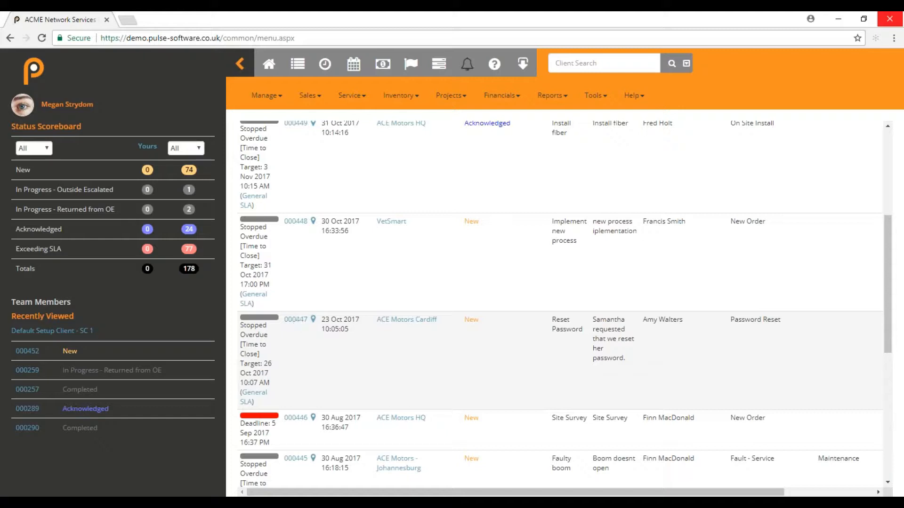
pyautogui.click(297, 320)
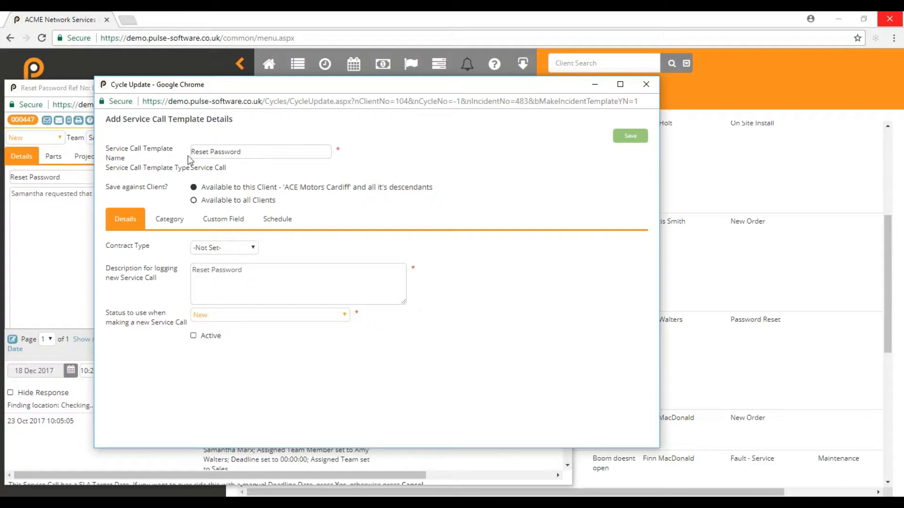
# - Set the Reset Password template's Save against Client option to Available to all Clients
pyautogui.click(163, 224)
pyautogui.click(193, 200)
# - Review the template's Category and Custom Field settings, then show its Schedule settings
pyautogui.click(169, 220)
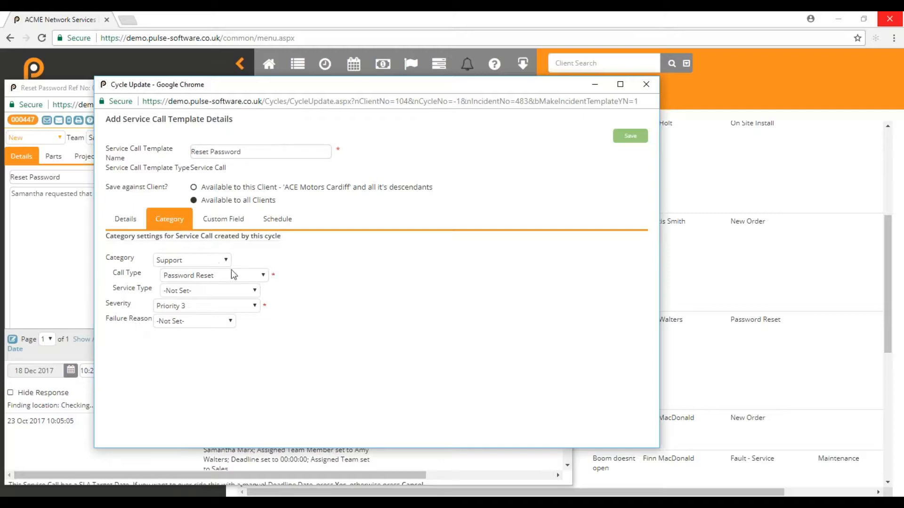
pyautogui.click(223, 219)
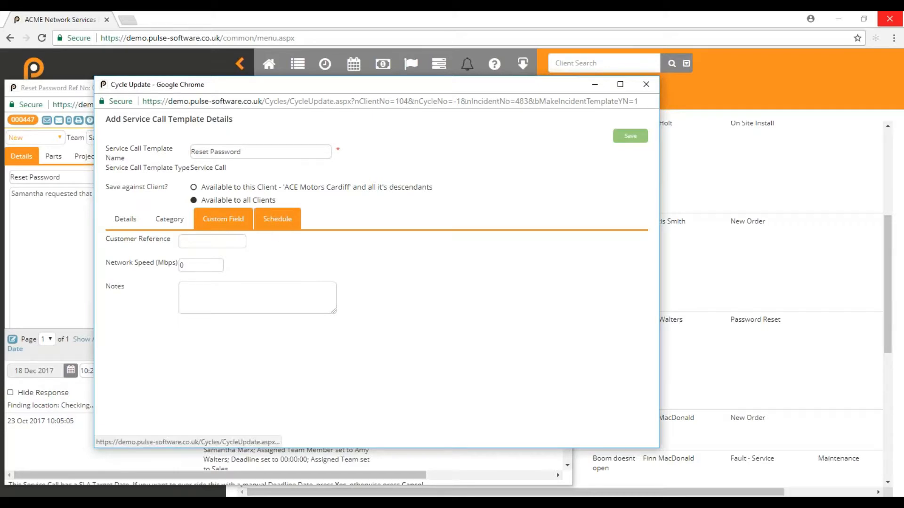
pyautogui.click(278, 218)
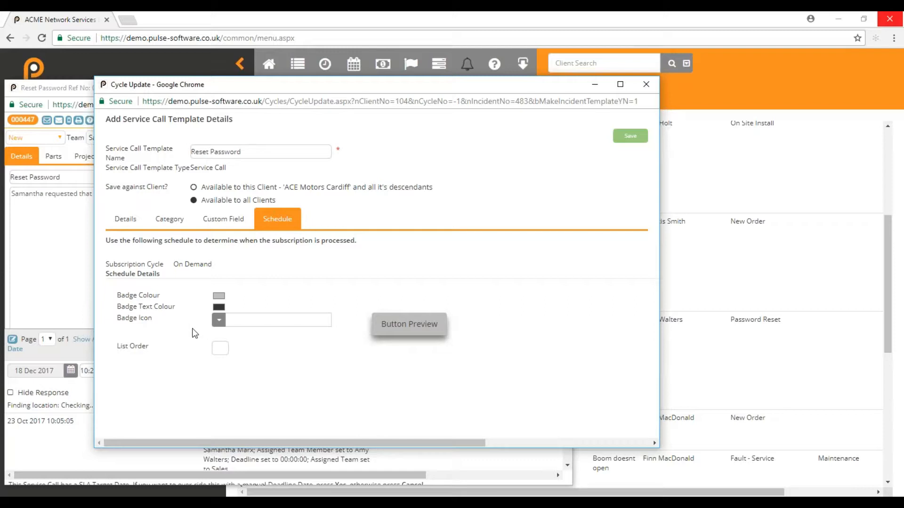
# - Give the template badge an orange background with black text
pyautogui.click(219, 297)
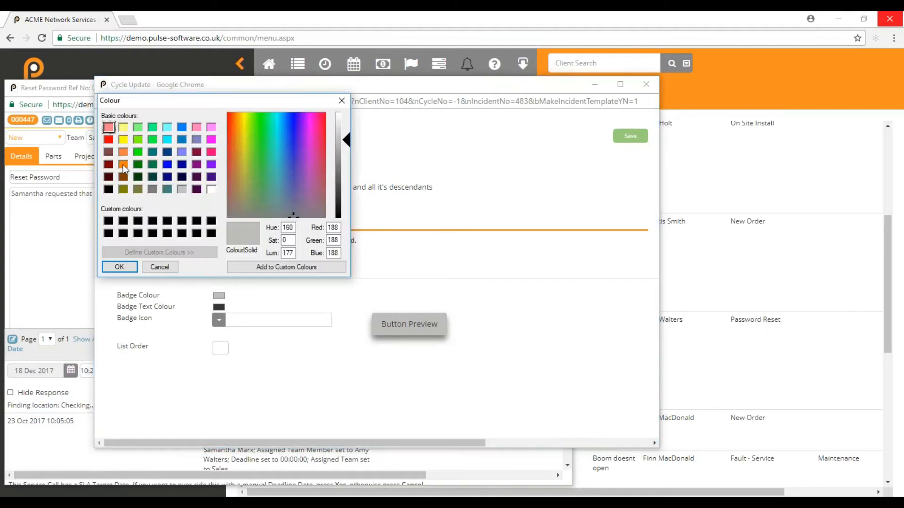
pyautogui.click(123, 164)
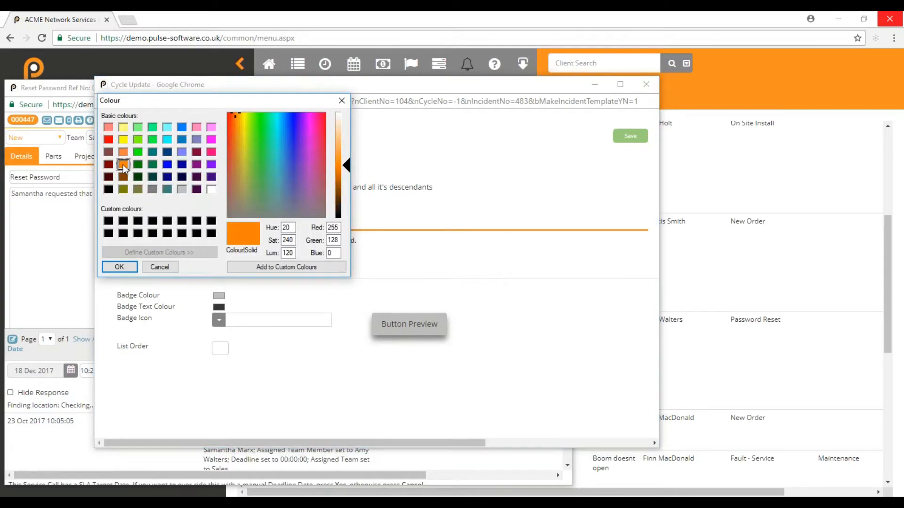
pyautogui.click(120, 266)
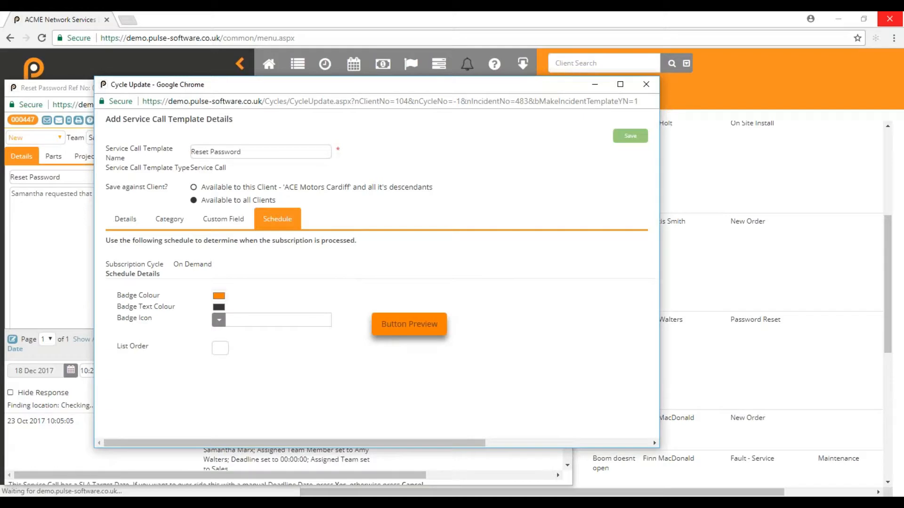
pyautogui.click(218, 307)
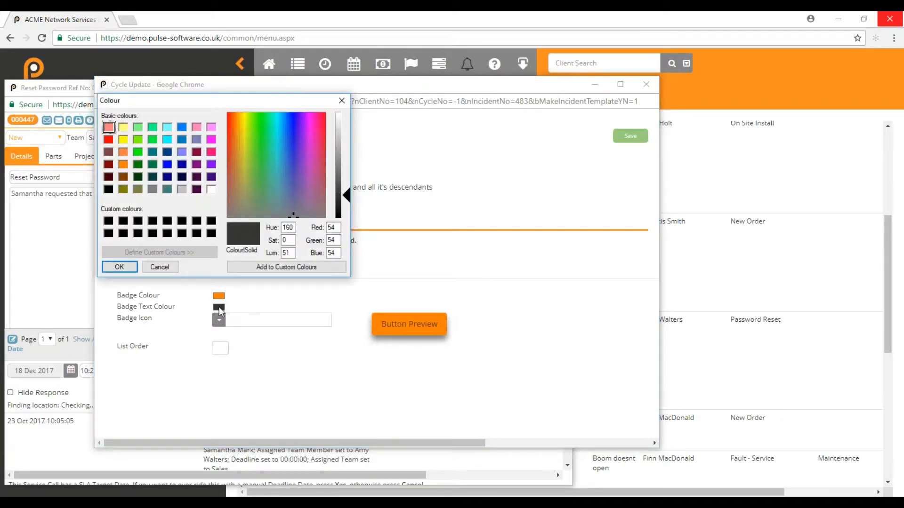
pyautogui.click(109, 191)
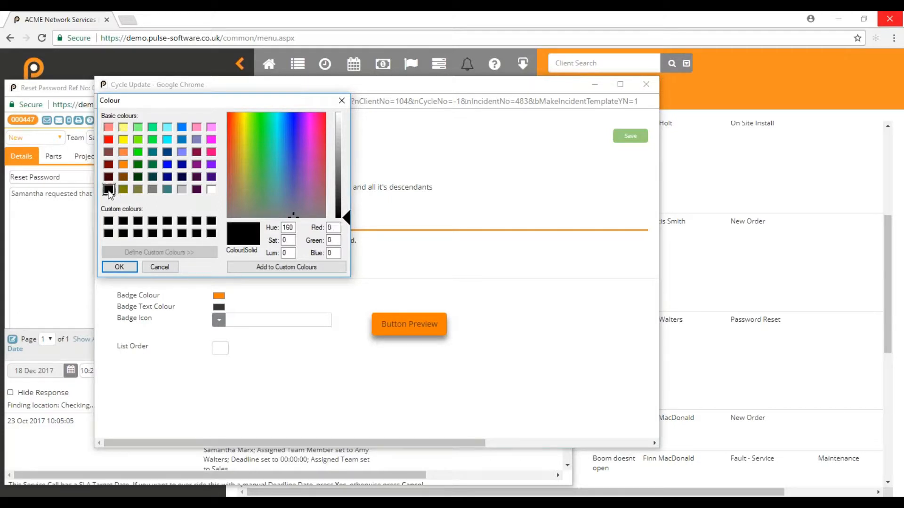
pyautogui.click(125, 267)
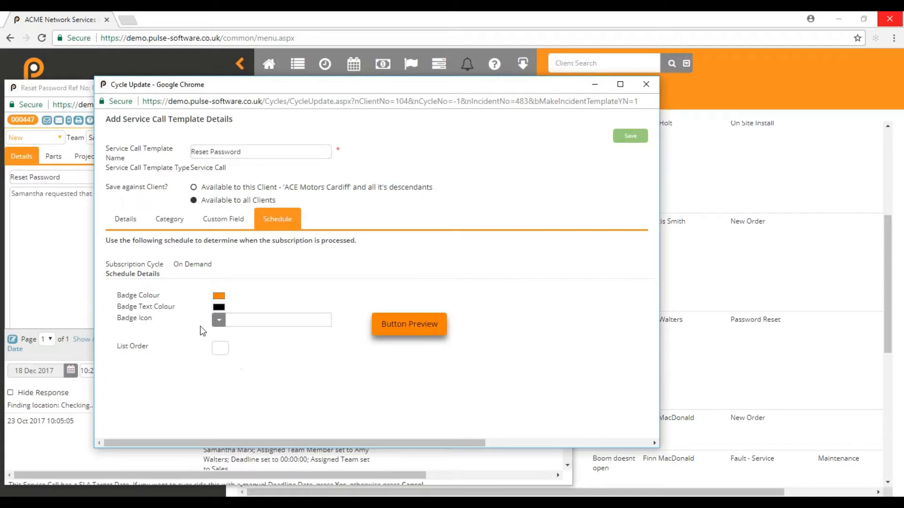
# - Set the badge icon to Key and the list order to 1
pyautogui.click(218, 320)
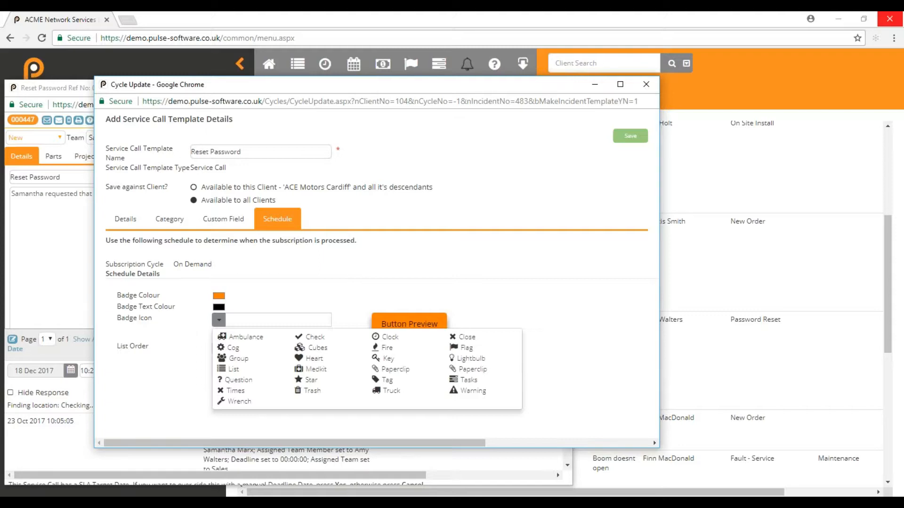
pyautogui.click(387, 358)
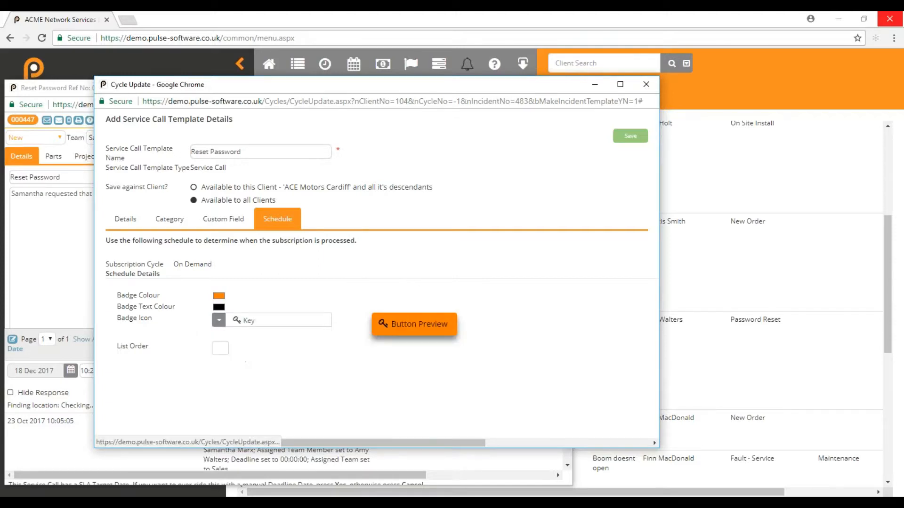
pyautogui.click(220, 349)
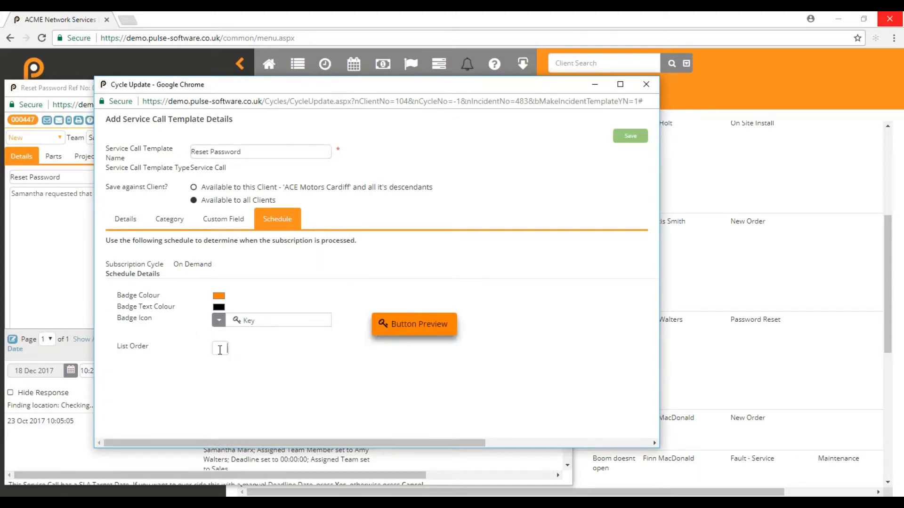
pyautogui.write('1')
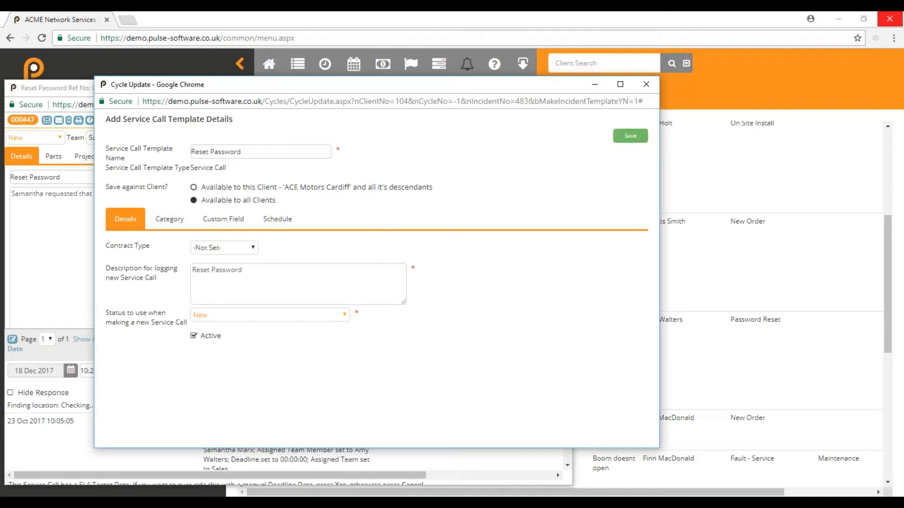
# - Save the Reset Password template, pin it to Quick Add, and save again
pyautogui.click(277, 219)
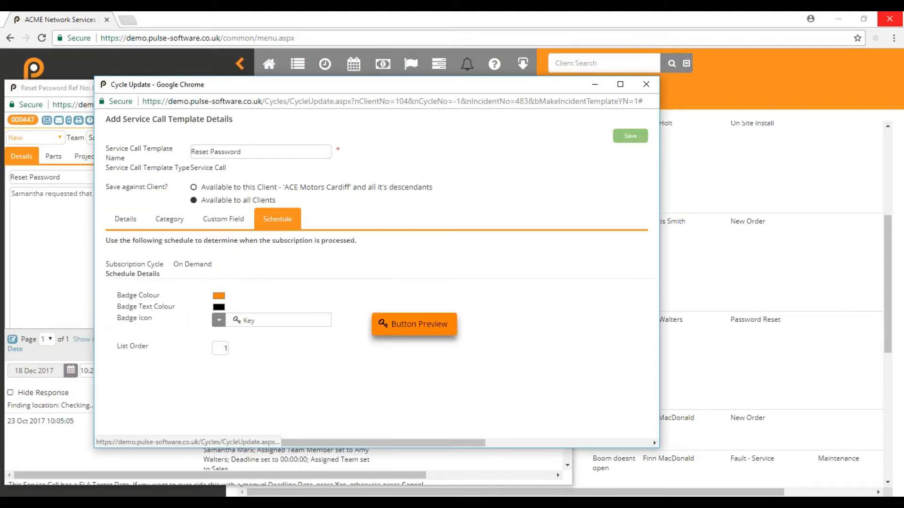
pyautogui.click(631, 136)
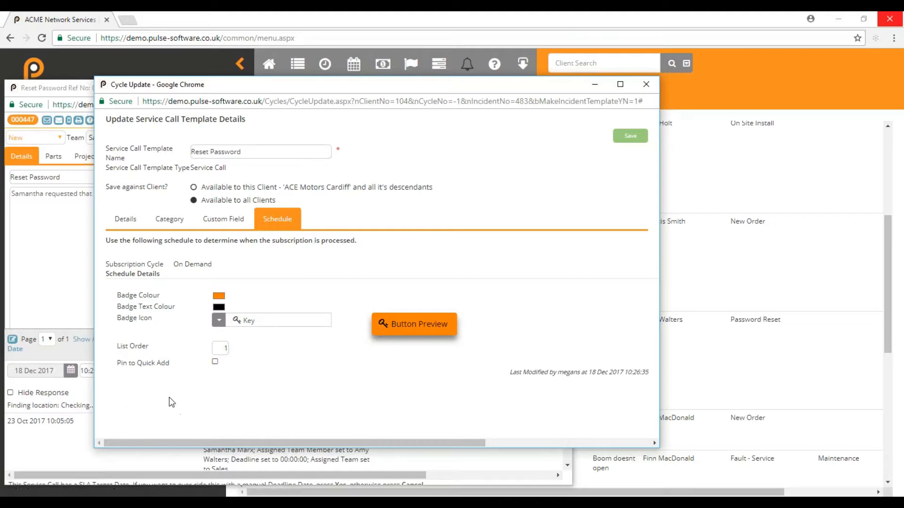
pyautogui.click(215, 361)
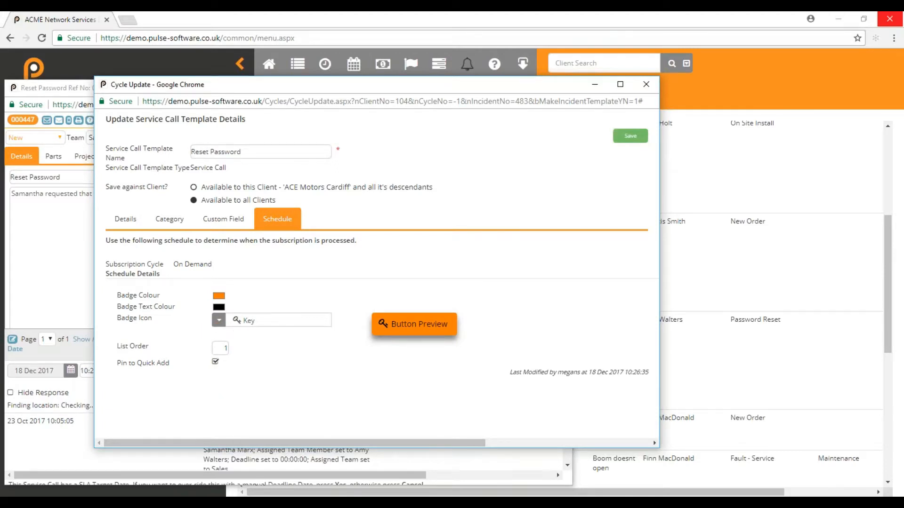
pyautogui.click(630, 136)
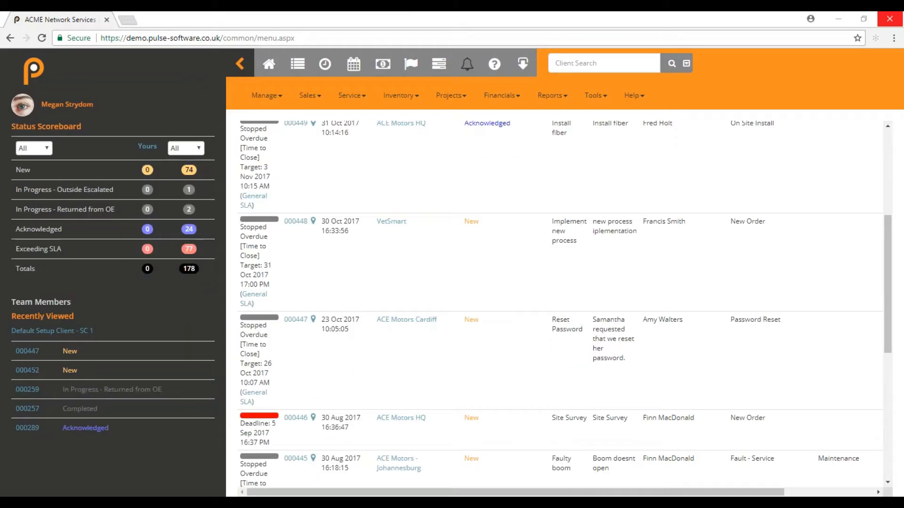
# - In Quick Add, search 'test', pick client Mlilo Test, and choose the Reset Password template
pyautogui.click(410, 66)
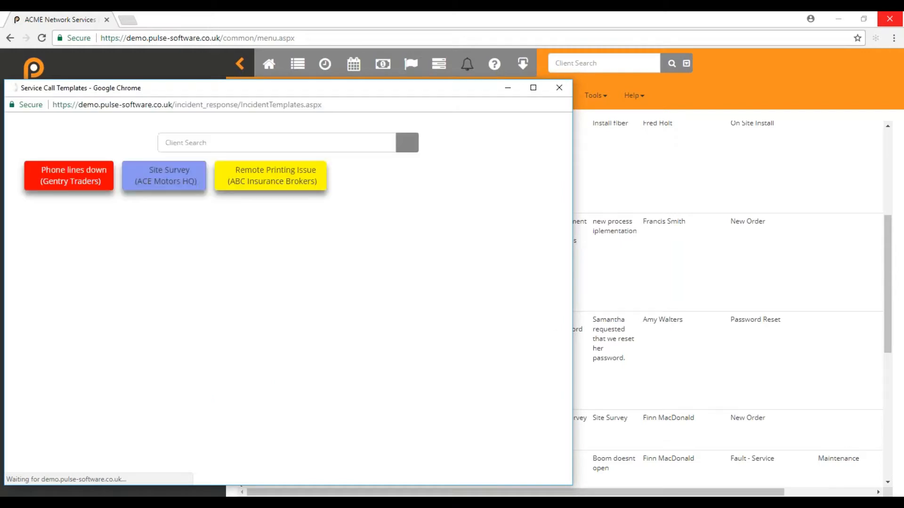
pyautogui.click(221, 143)
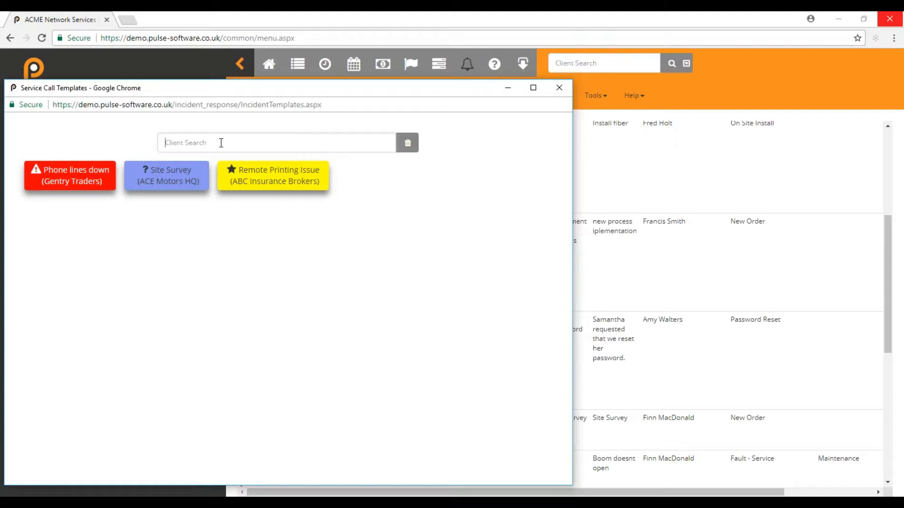
pyautogui.write('test')
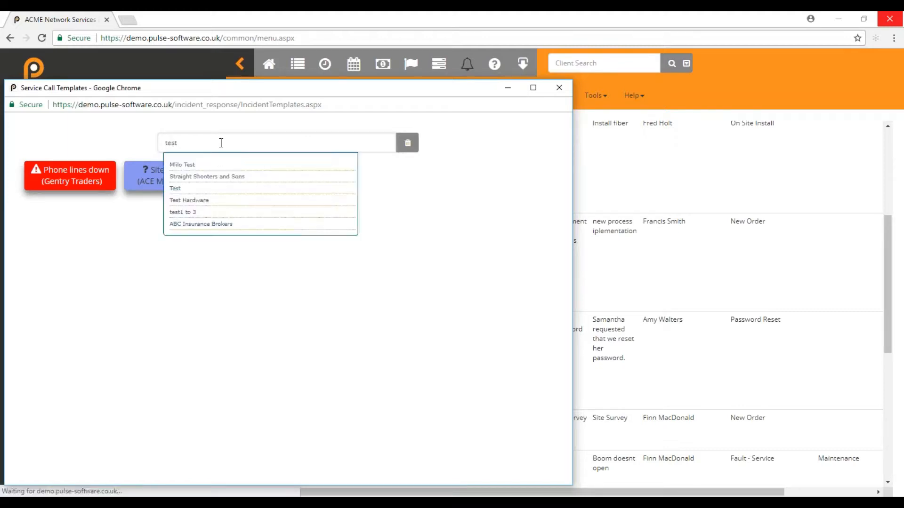
pyautogui.click(186, 165)
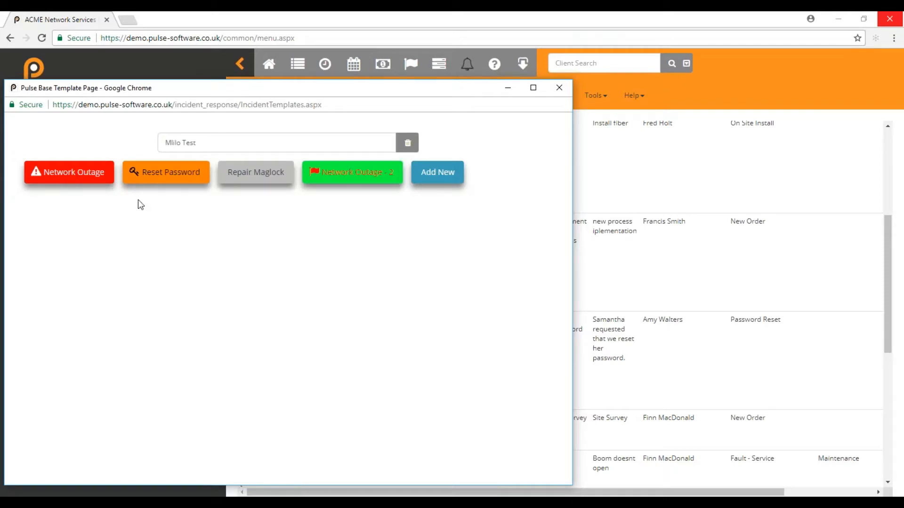
pyautogui.click(170, 184)
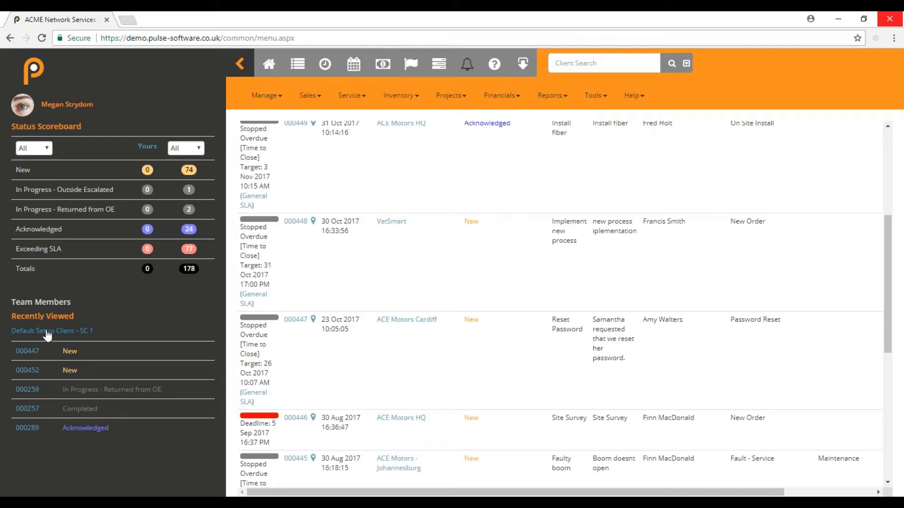
# - Open Default Setup Client - SC 1 from Recently Viewed and go to its Service Call Templates
pyautogui.click(47, 331)
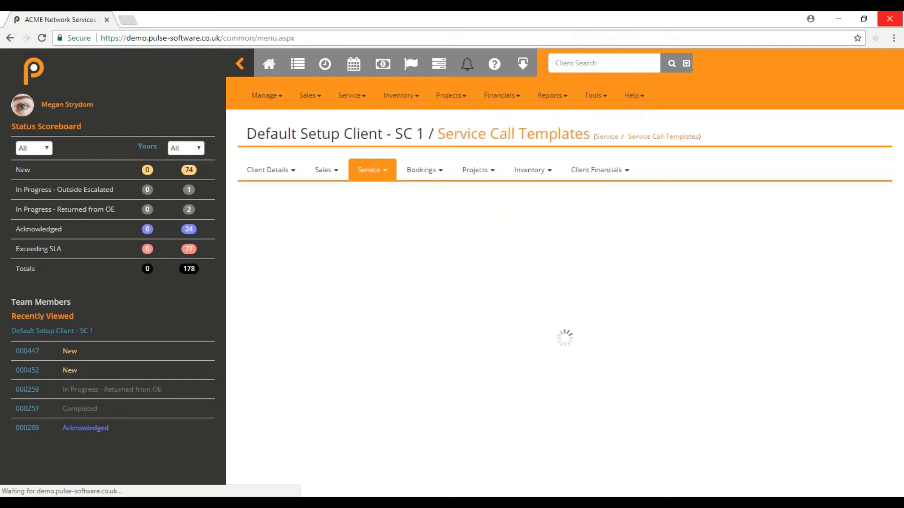
pyautogui.click(385, 173)
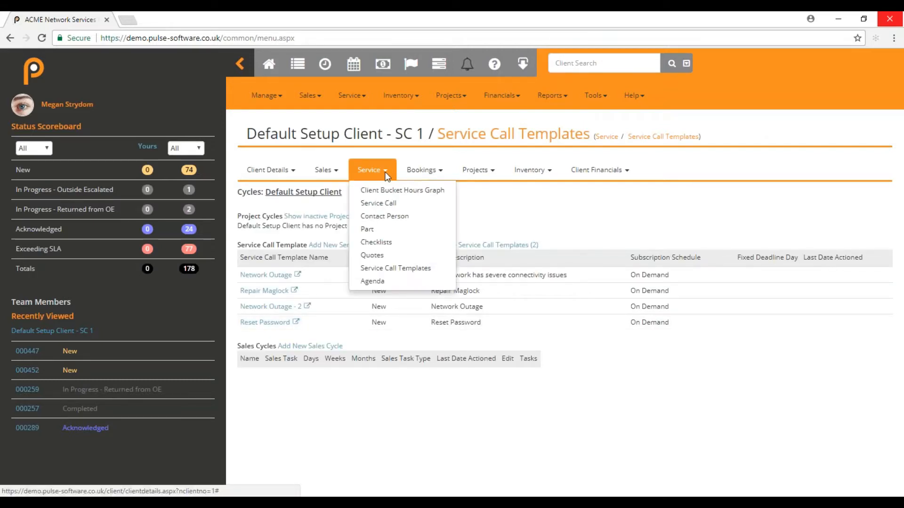
pyautogui.click(405, 272)
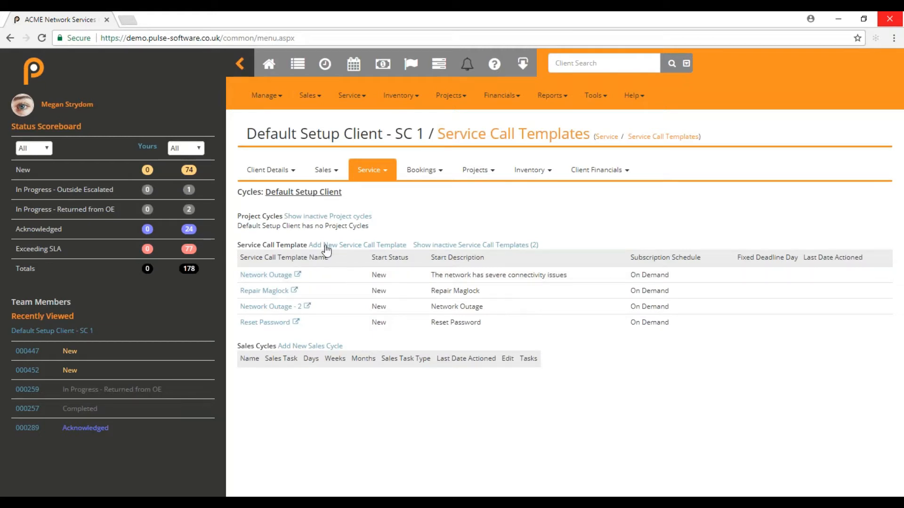
# - Start a new service call template with Template Type set to Service Call
pyautogui.click(379, 245)
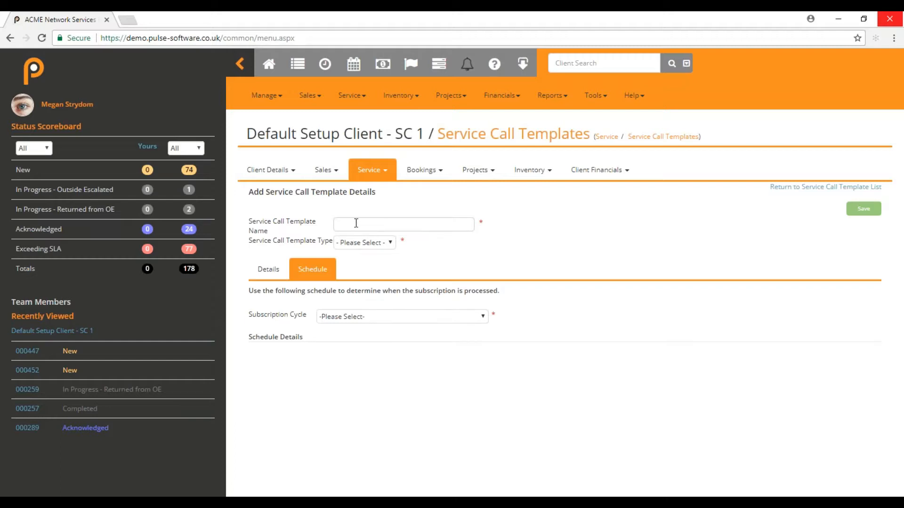
pyautogui.click(359, 244)
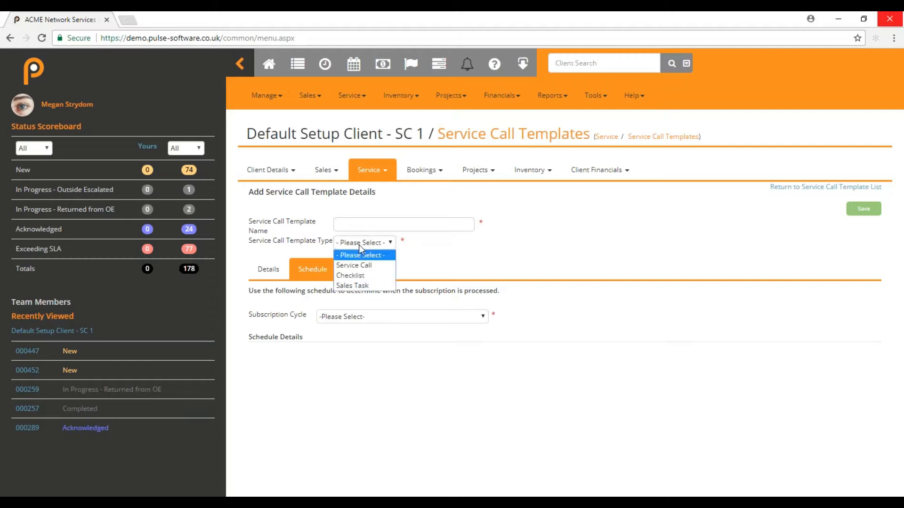
pyautogui.click(364, 267)
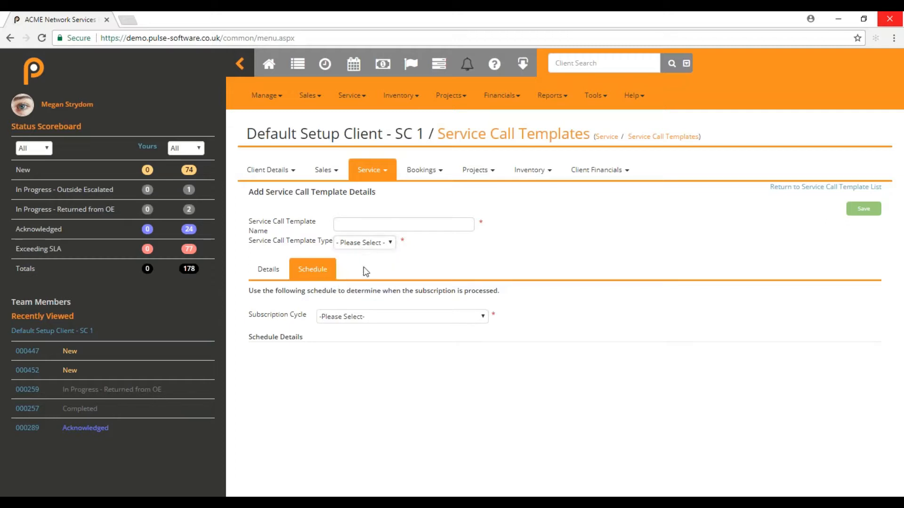
# - Review the Details, Category and Custom Field sections, then set Subscription Cycle to On Demand
pyautogui.click(268, 269)
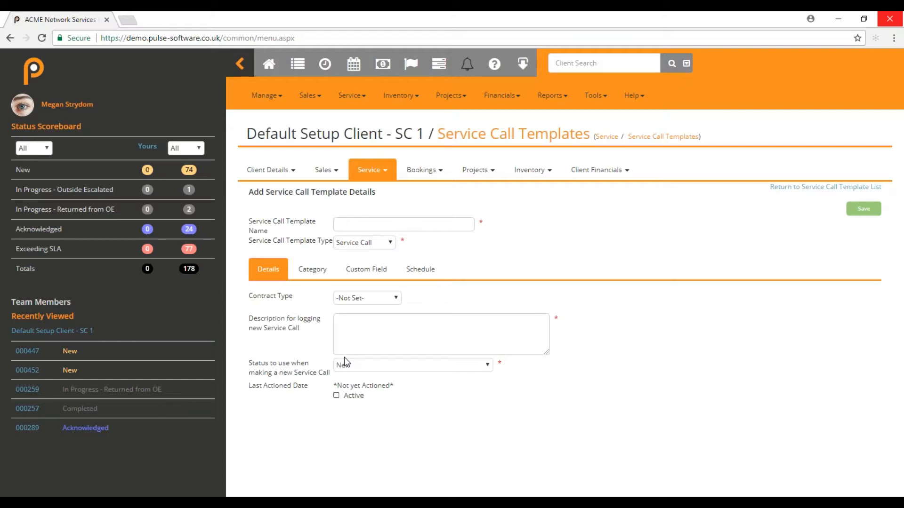
pyautogui.click(312, 270)
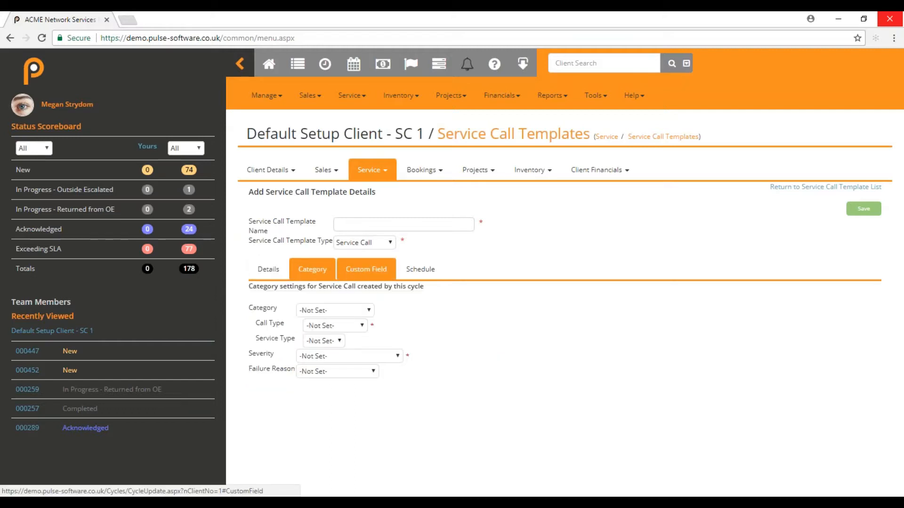
pyautogui.click(366, 270)
pyautogui.click(420, 269)
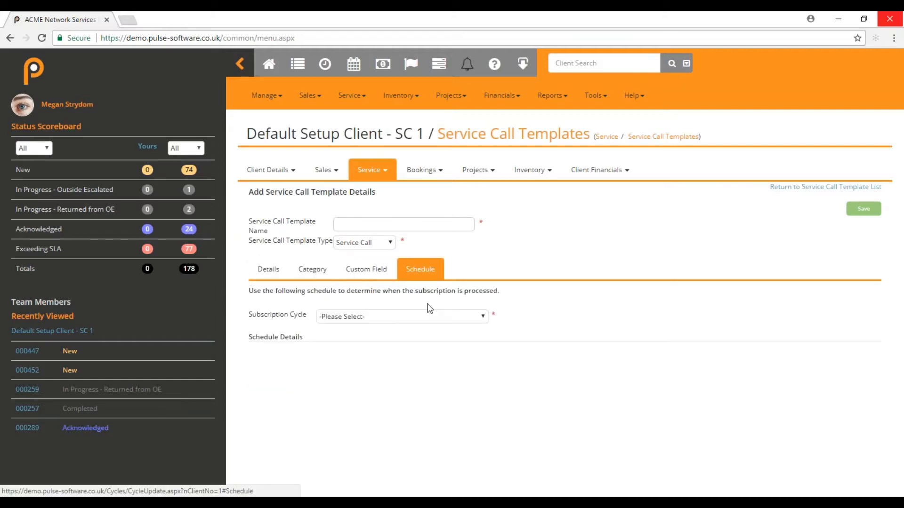
pyautogui.click(389, 319)
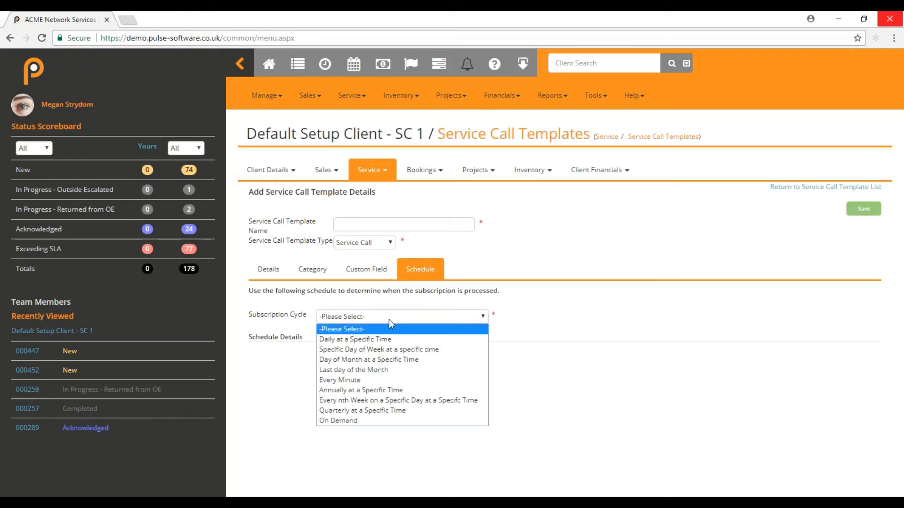
pyautogui.click(362, 421)
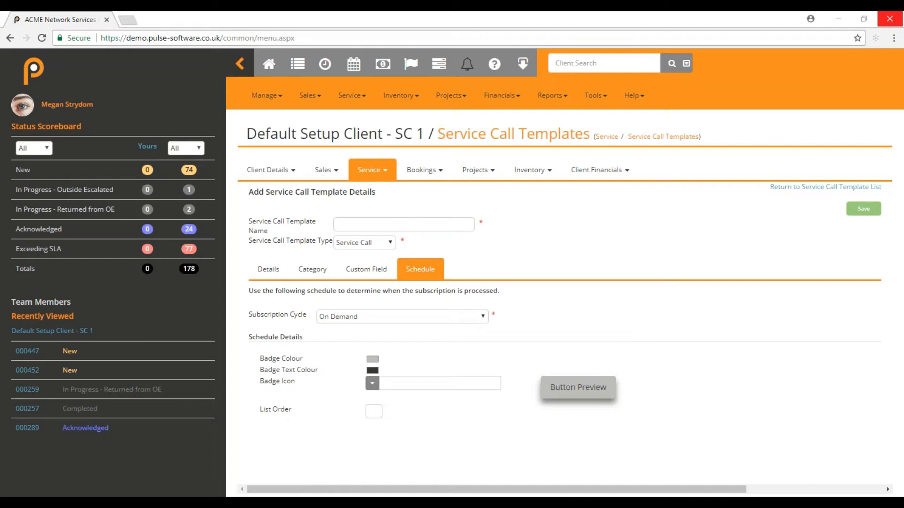
# - In the Quick Add window, search clients for 'test' and select Mlilo Test
pyautogui.click(410, 63)
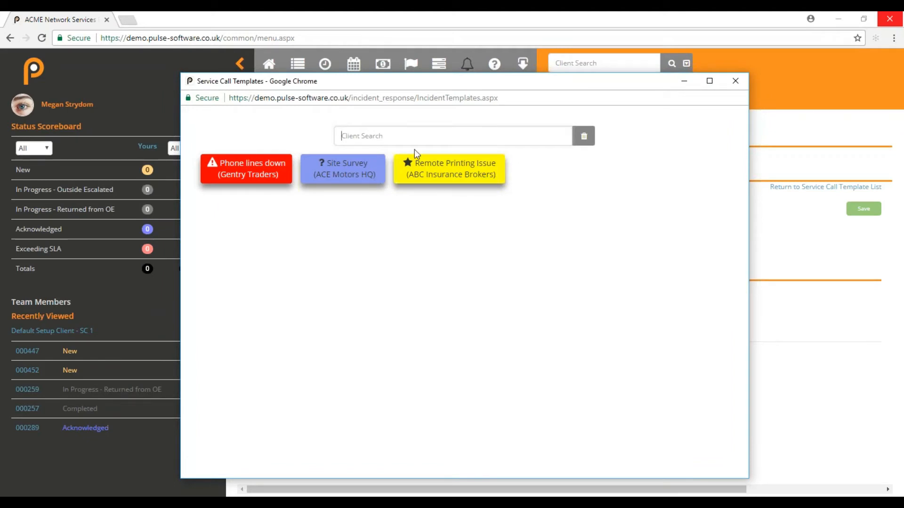
pyautogui.write('test')
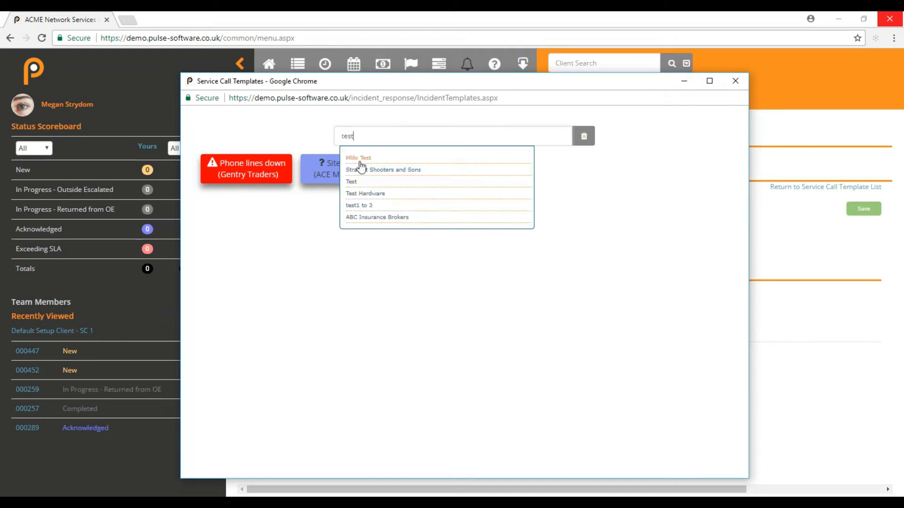
pyautogui.click(361, 159)
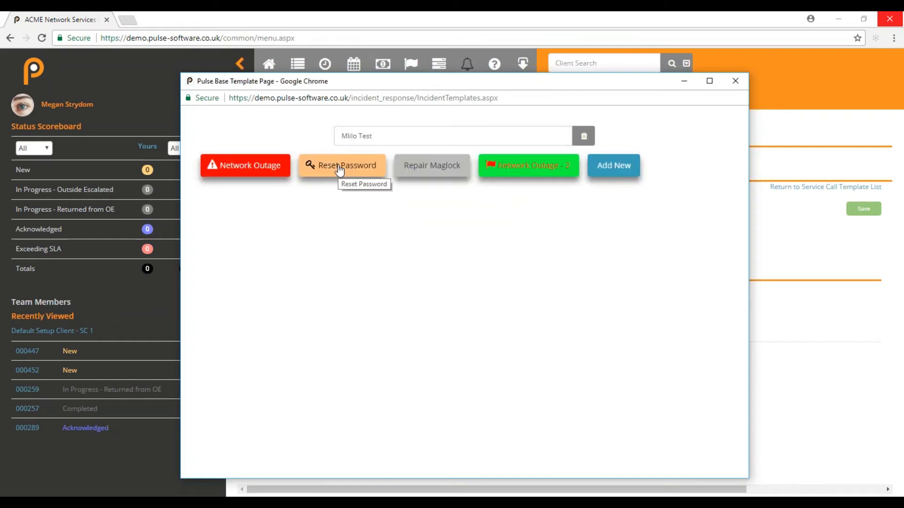
# - Save a Reset Password call for Mlilo Test, prefilled from its template
pyautogui.click(339, 168)
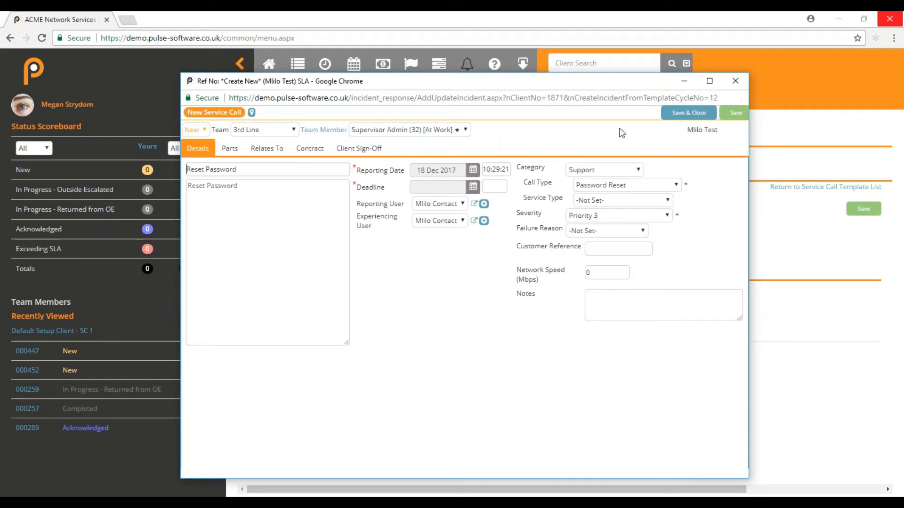
pyautogui.click(691, 113)
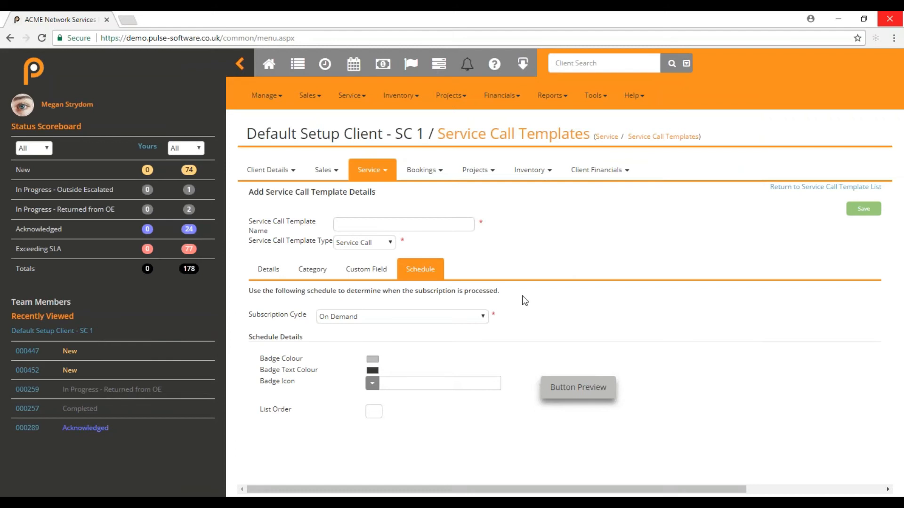
# - Search clients for 'test', open Mlilo Test, and show its Service Call list
pyautogui.click(568, 61)
pyautogui.press('Return')
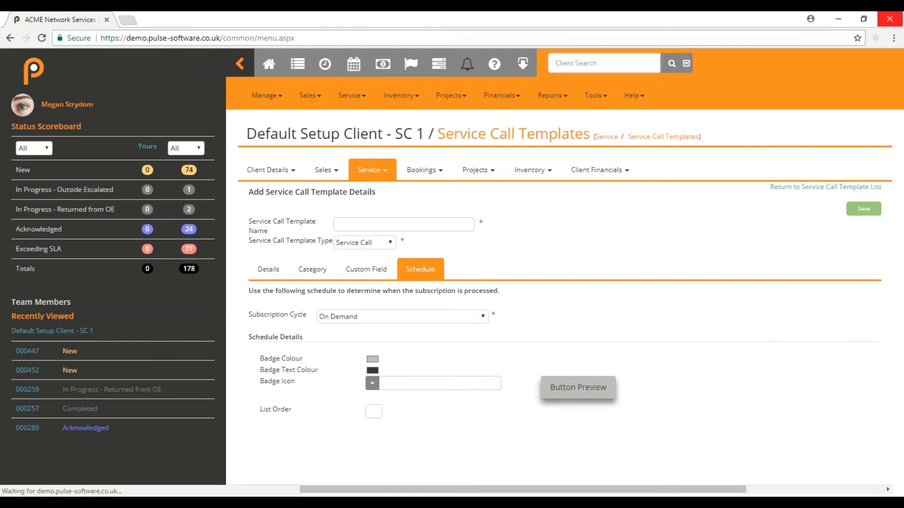
pyautogui.write('test')
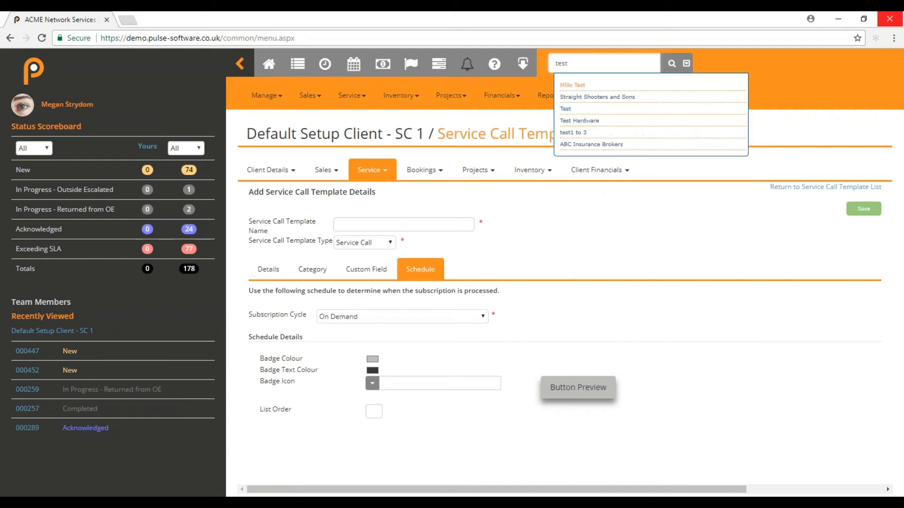
pyautogui.click(575, 84)
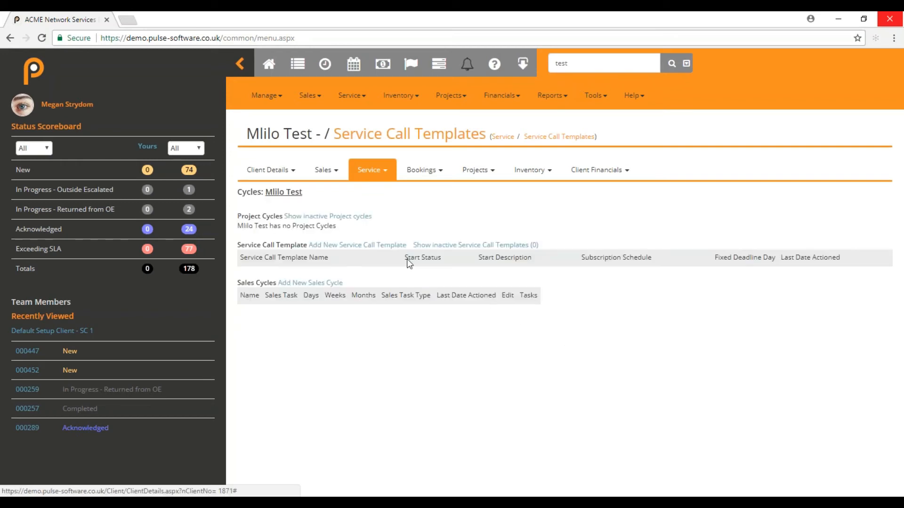
pyautogui.click(384, 171)
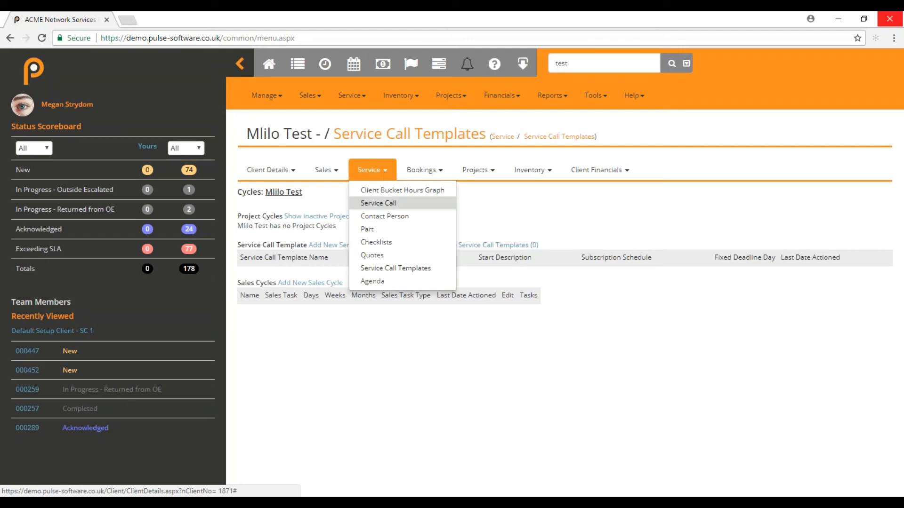
pyautogui.click(385, 203)
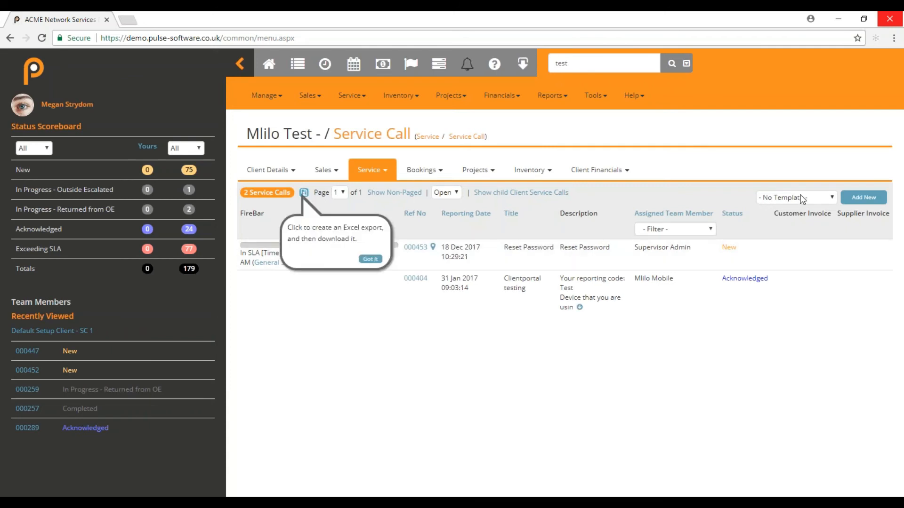
# - Add a call from the Reset Password template (3rd Line, Support, Password Reset, Priority 3) and save it
pyautogui.click(802, 199)
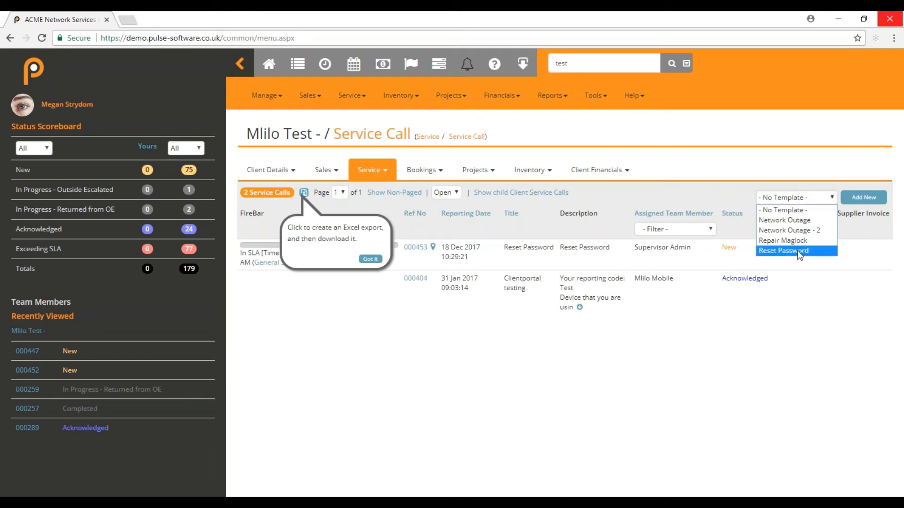
pyautogui.click(799, 254)
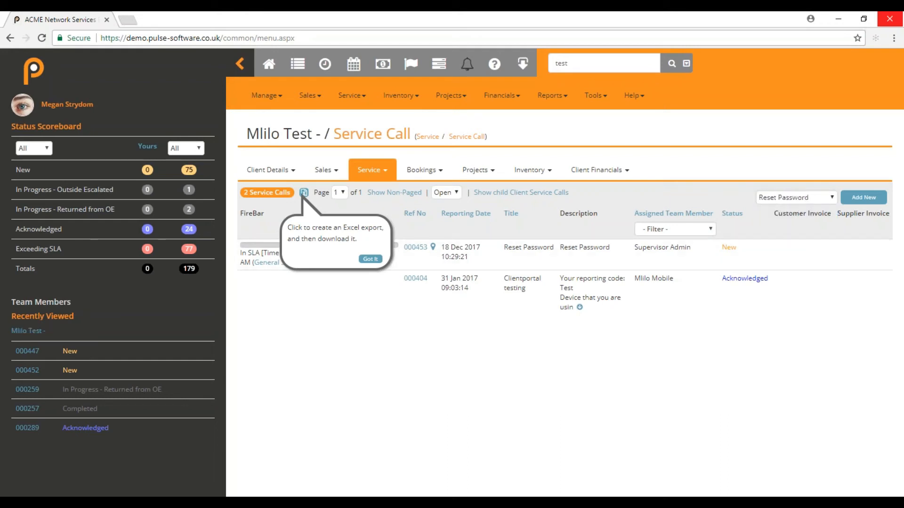
pyautogui.click(857, 202)
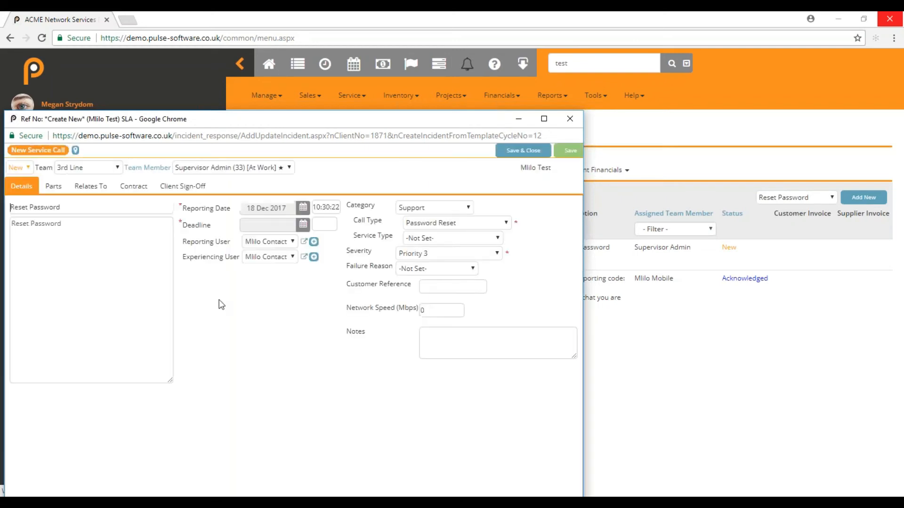
pyautogui.click(520, 151)
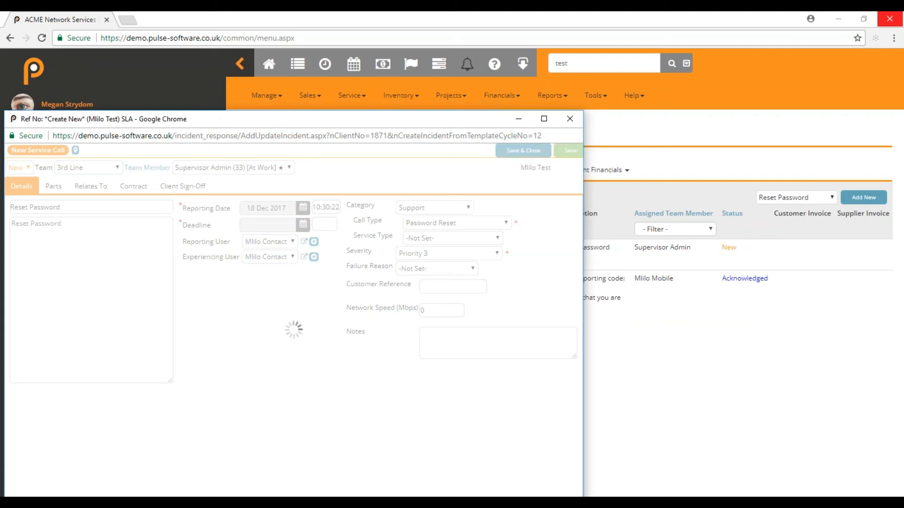